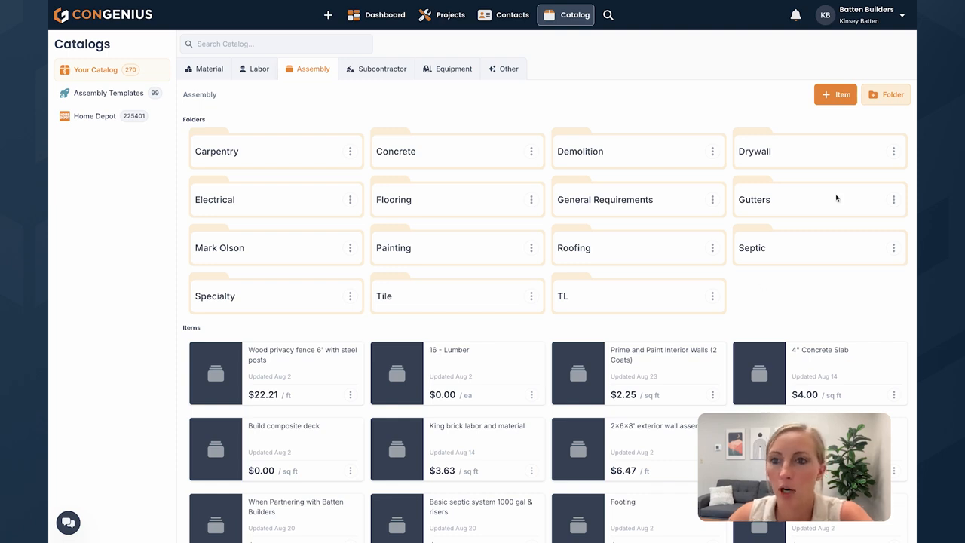
Start a new assembly titled "Paint & Prime Interior Walls (2 coats)" with the unit Per sq ft.
left_click(832, 96)
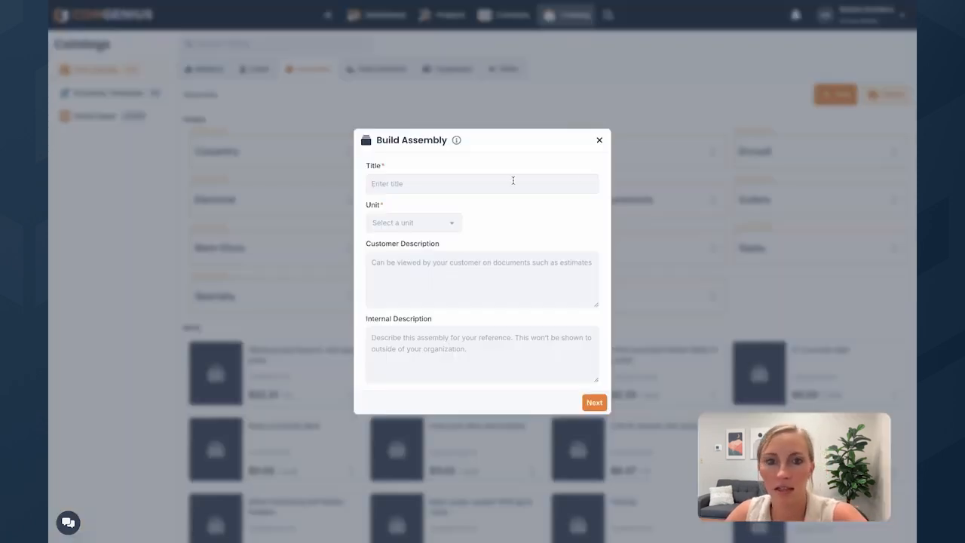
type("Pai")
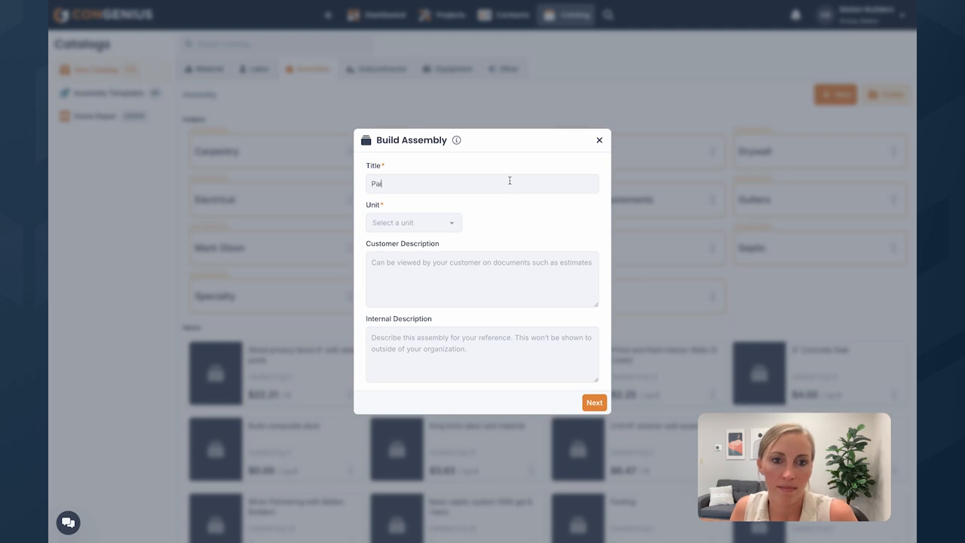
type("nt & Prime Interior Walls (2 coats")
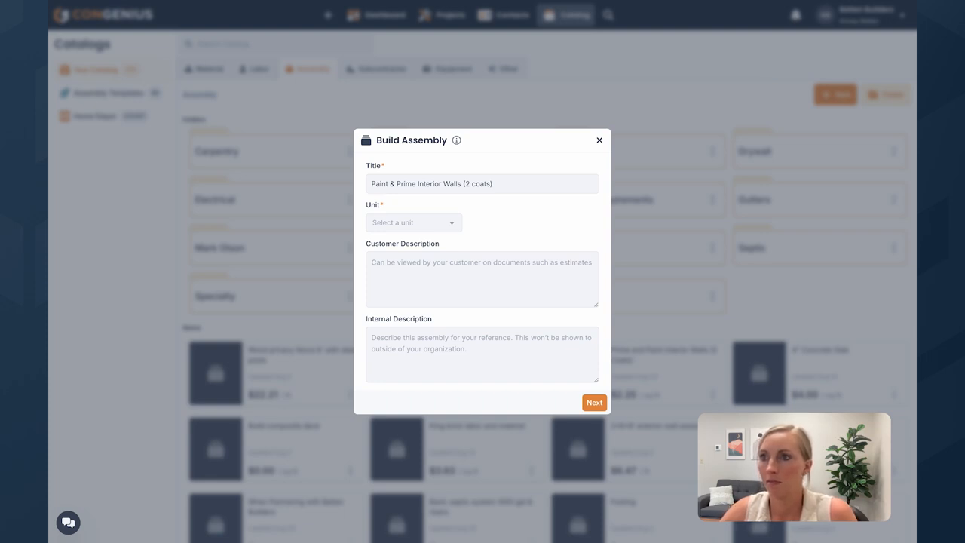
left_click(428, 224)
left_click(410, 279)
Enter the customer description "Cover walls with Multi-Purpose Interior/Exterior Latex Primer/Sealer and paint with 2 Coats of SW Emerald Interior Acrylic Latex Paint" and open the cost breakdown.
left_click(447, 277)
type("Cover walls with Multi-Purpose Interior/Exterior Latex Primer/Sealer and paint with 2 Coats of SW Emerald Interior Acrylic Latex Paint")
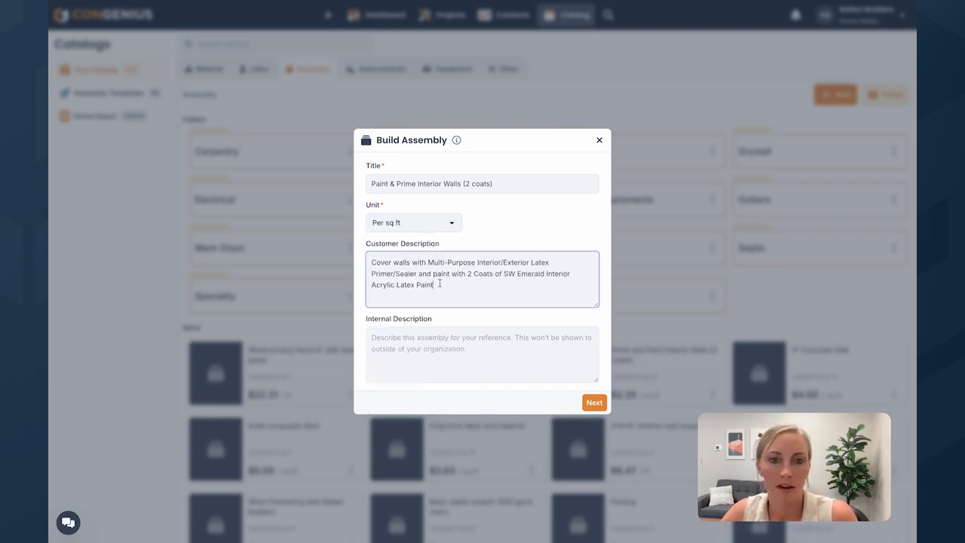
left_click(594, 403)
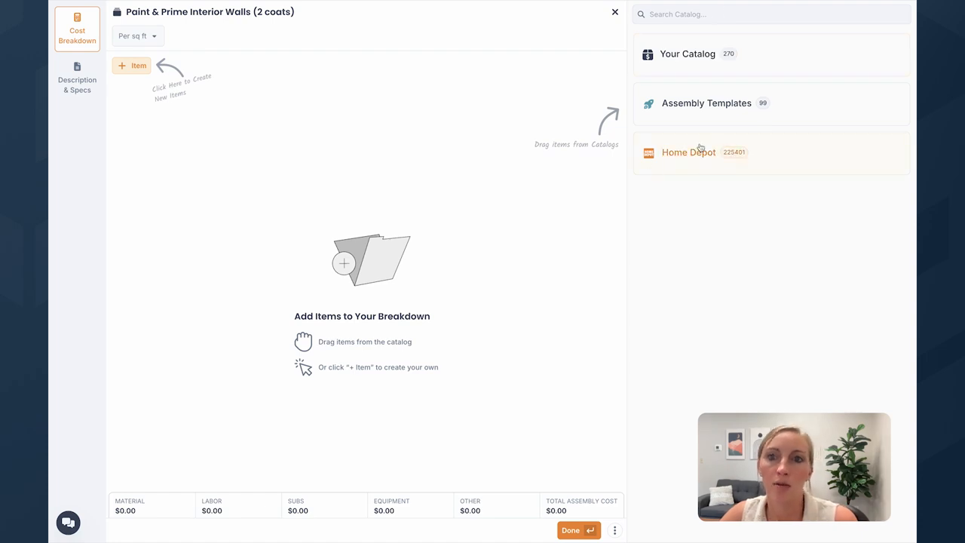
Add the Pro Painter and Painters Apprentice labor items from your own catalog to the assembly's cost breakdown.
left_click(701, 59)
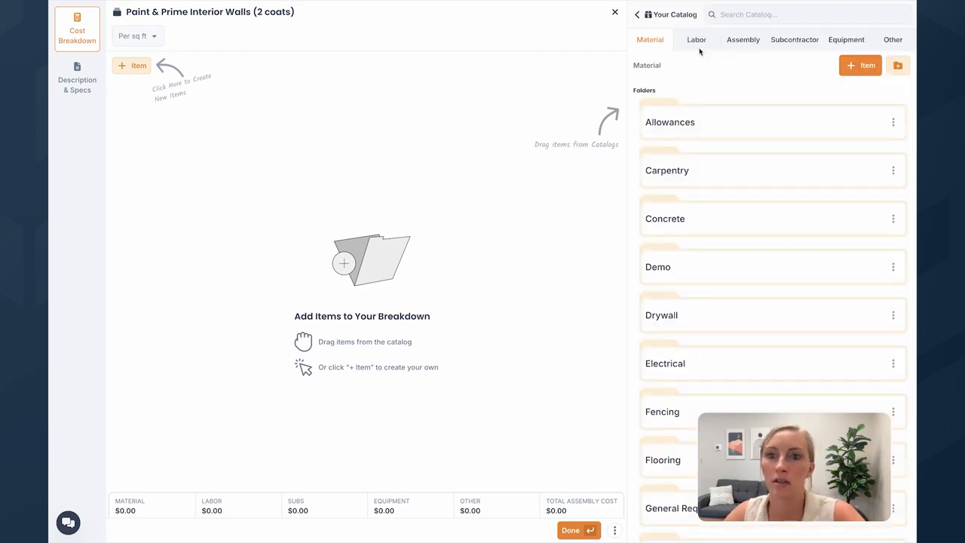
left_click(698, 42)
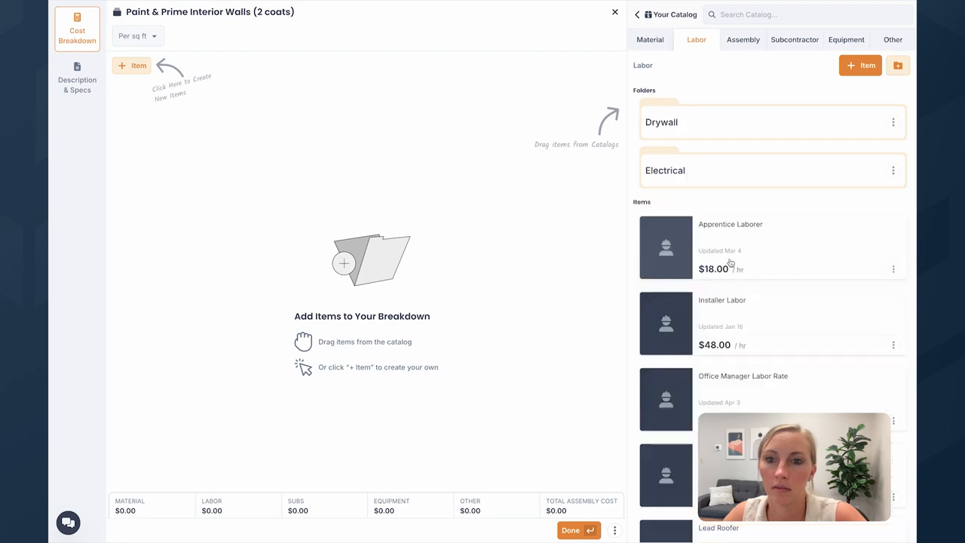
scroll(730, 262, "down", 1)
scroll(736, 281, "down", 2)
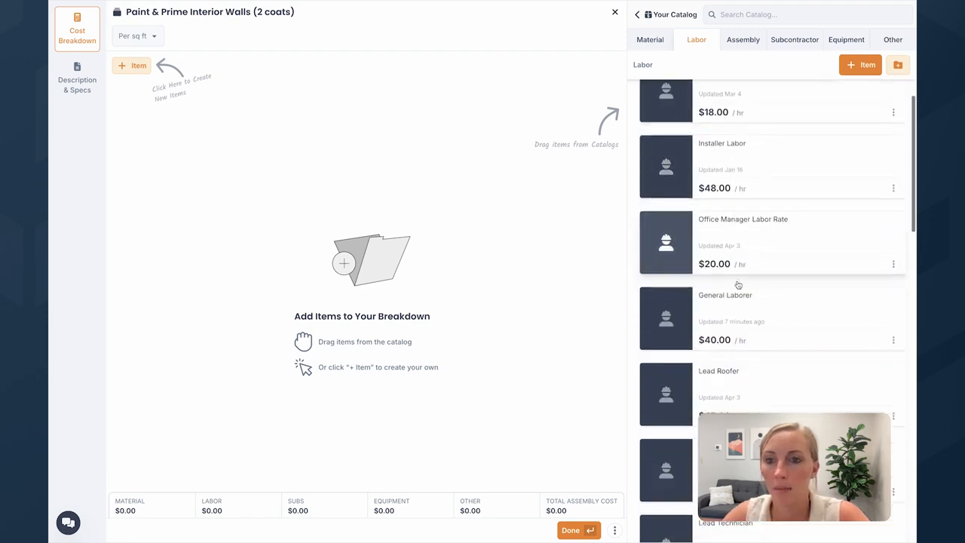
scroll(740, 284, "down", 5)
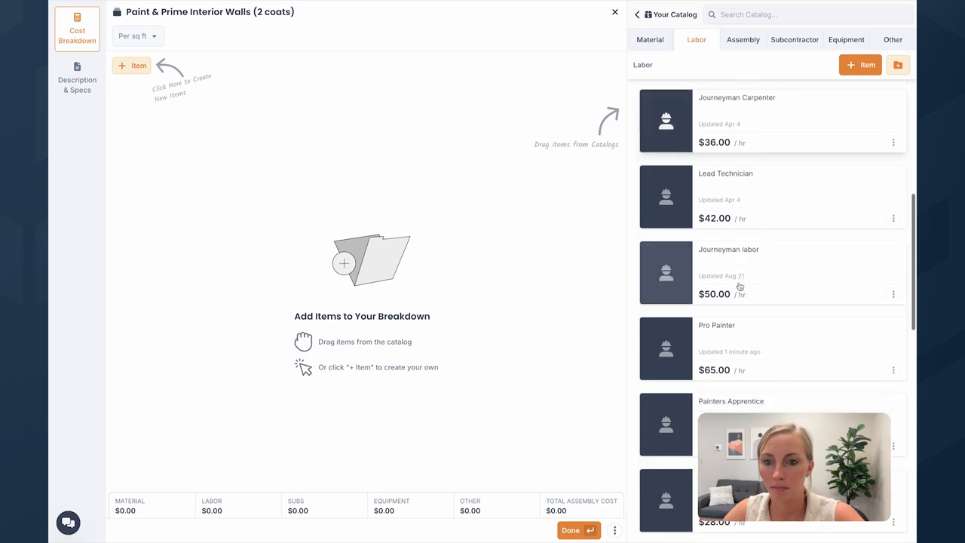
mouse_move(739, 286)
left_mouse_down()
mouse_move(683, 250)
mouse_move(425, 267)
left_mouse_up()
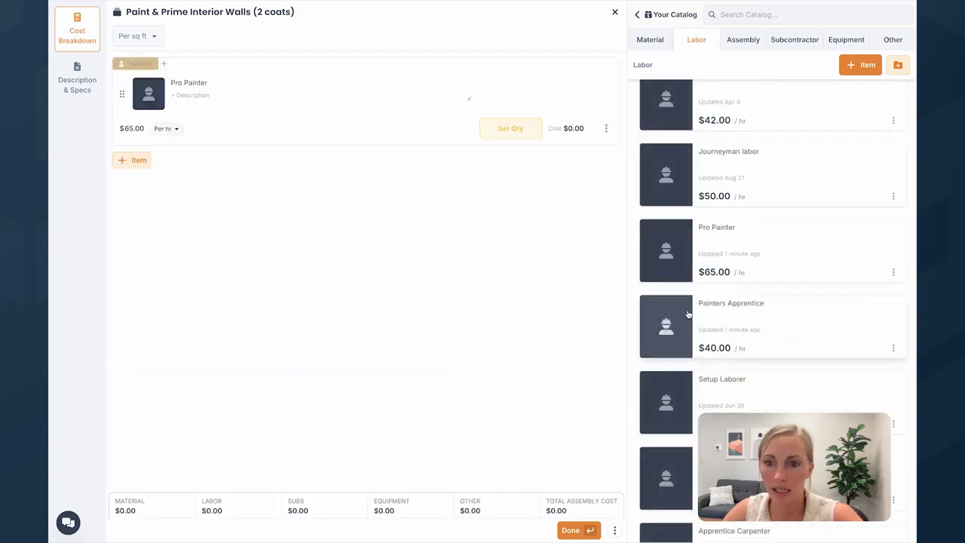
left_click_drag(764, 321, 397, 275)
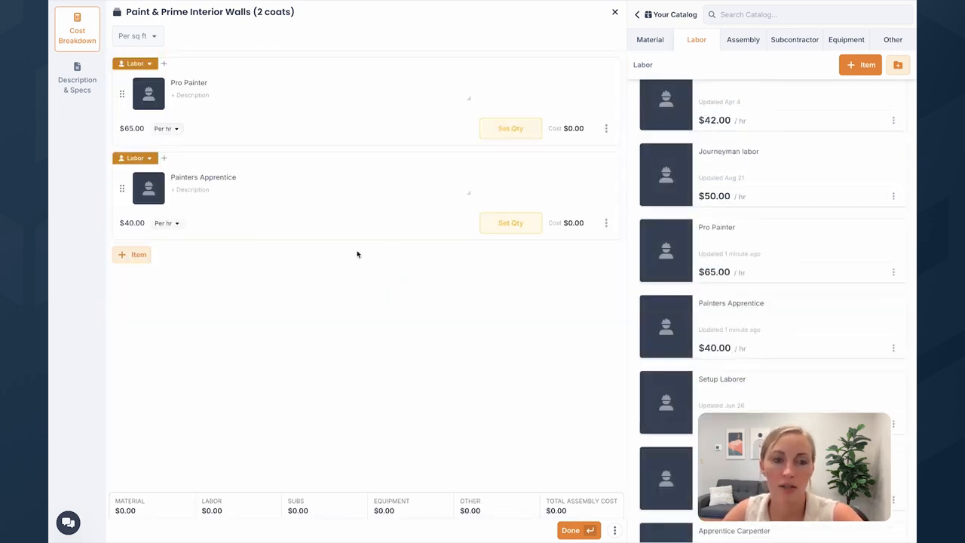
Add SW Emerald Interior Acrylic Latex Paint, Roller Head and Multi-Purpose Interior/Exterior Latex Primer/Sealer from the catalog's Painting materials folder to the breakdown.
scroll(725, 270, "up", 8)
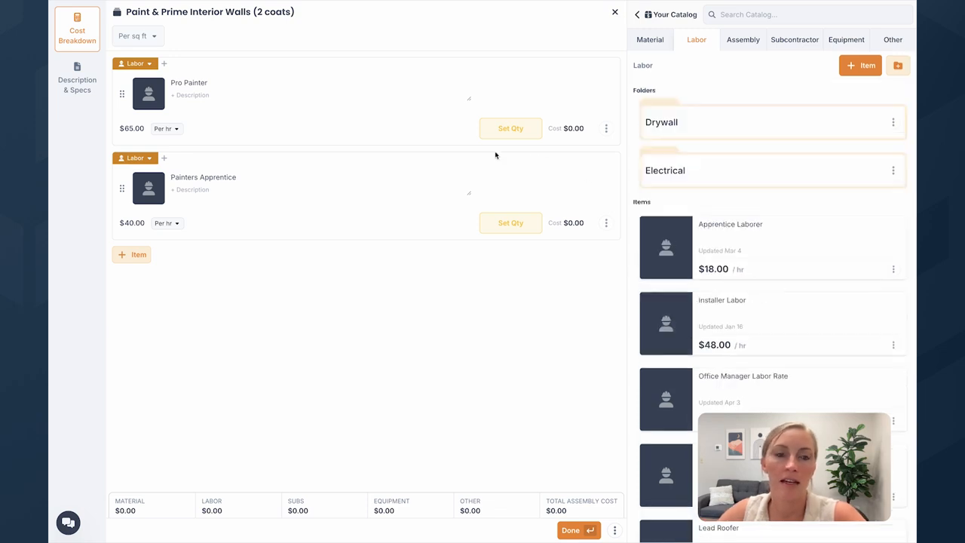
left_click(652, 42)
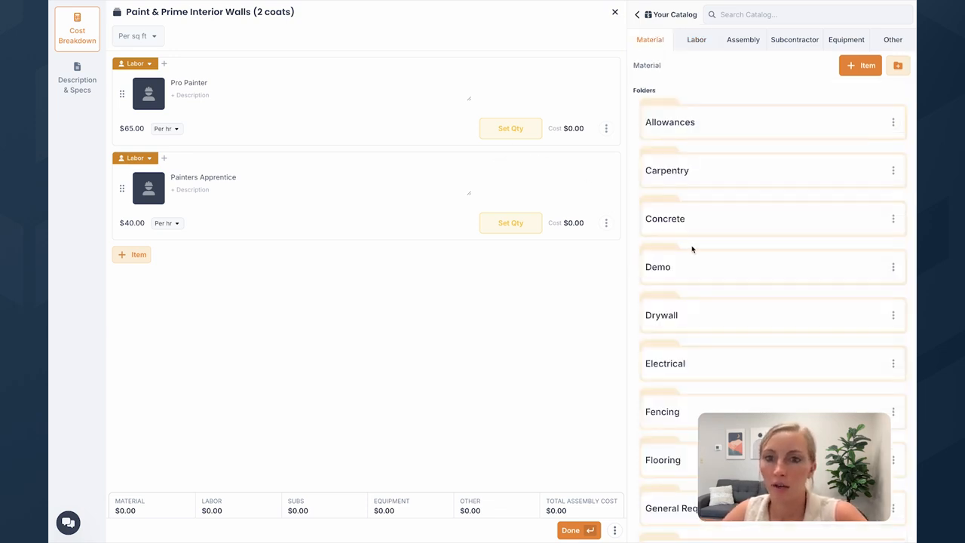
scroll(692, 250, "down", 2)
scroll(699, 350, "down", 3)
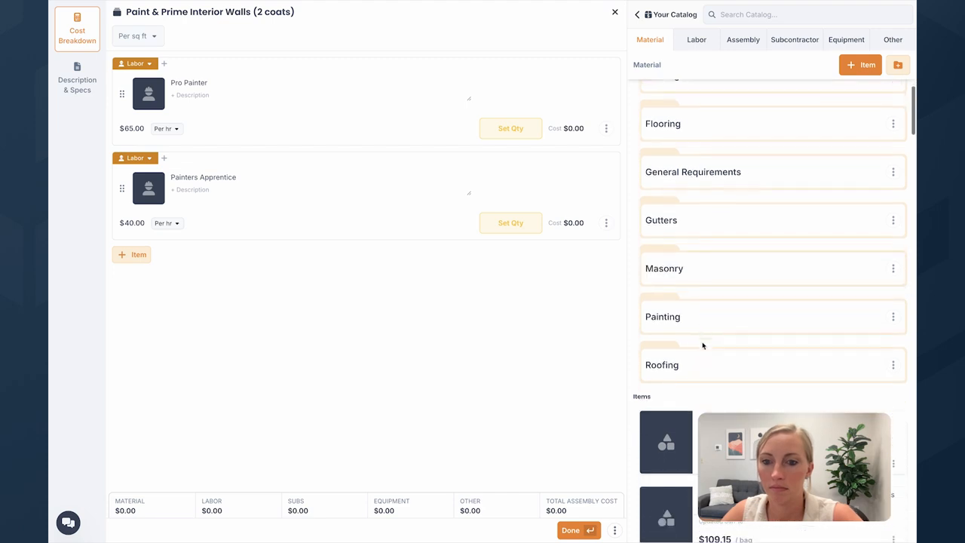
left_click(698, 329)
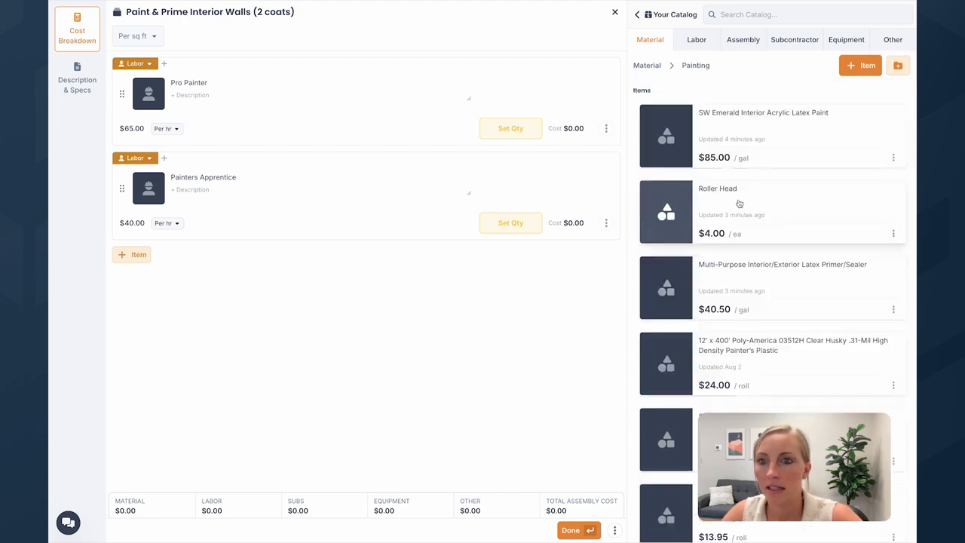
left_click_drag(754, 96, 399, 311)
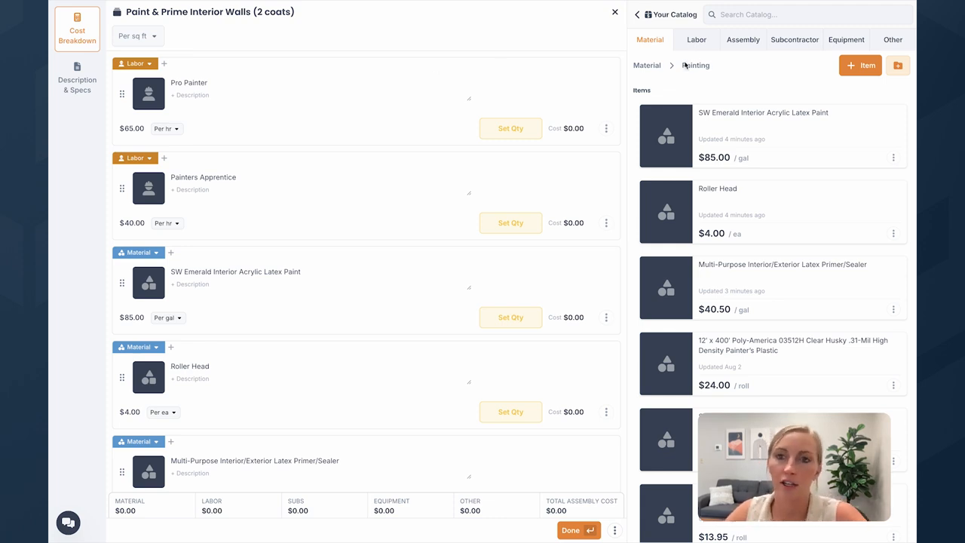
scroll(217, 294, "down", 1)
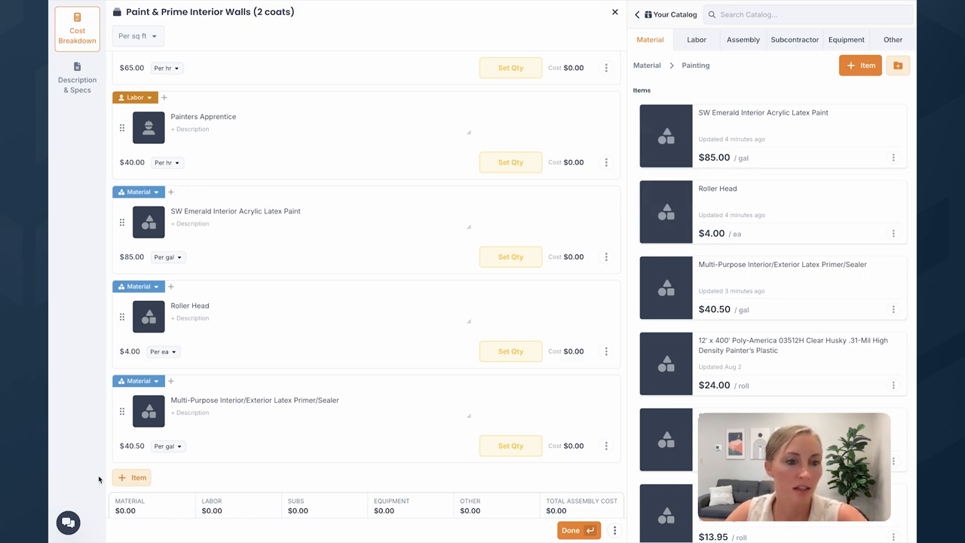
left_click(132, 477)
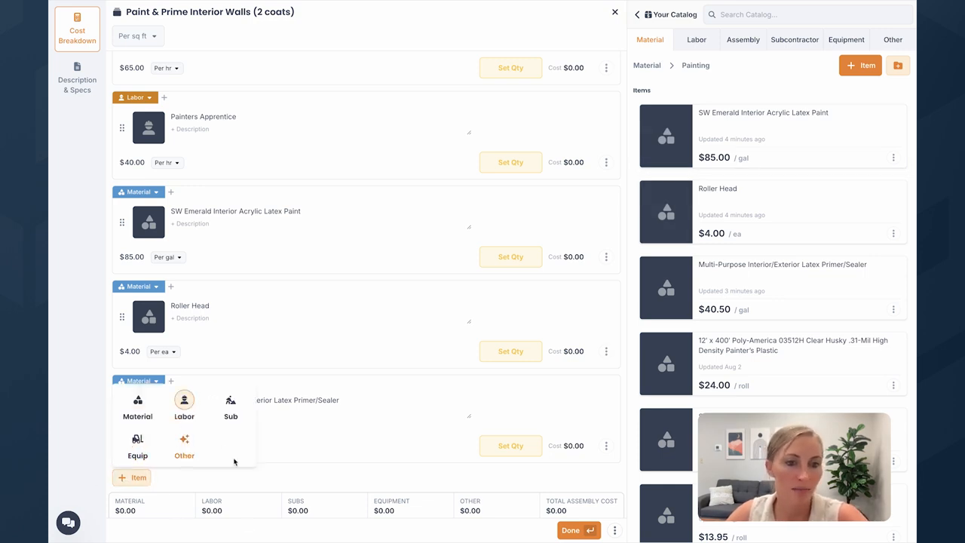
left_click(280, 478)
Set the Pro Painter quantity to 2 hrs per 260 sq ft, with a 4-hour minimum and rounding up to the full hour.
scroll(398, 404, "up", 1)
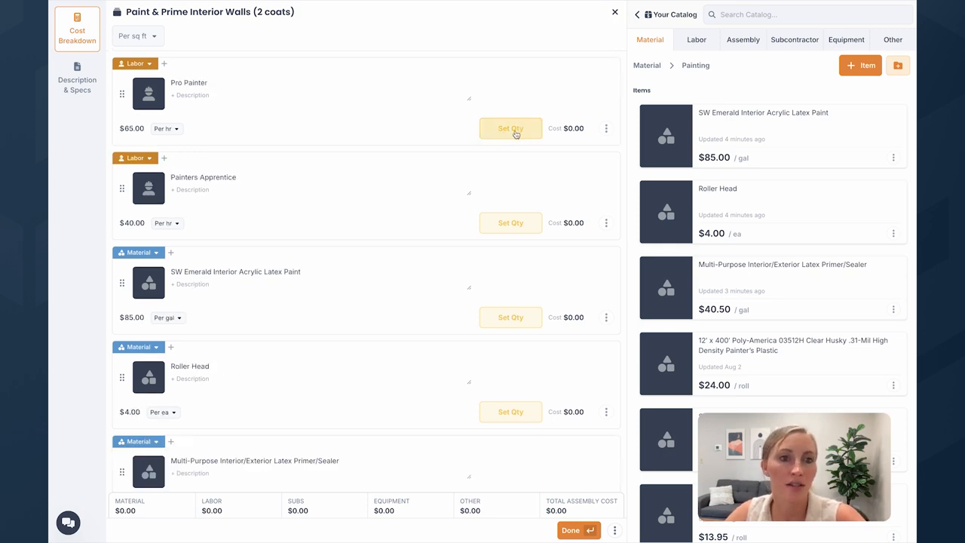
left_click(515, 131)
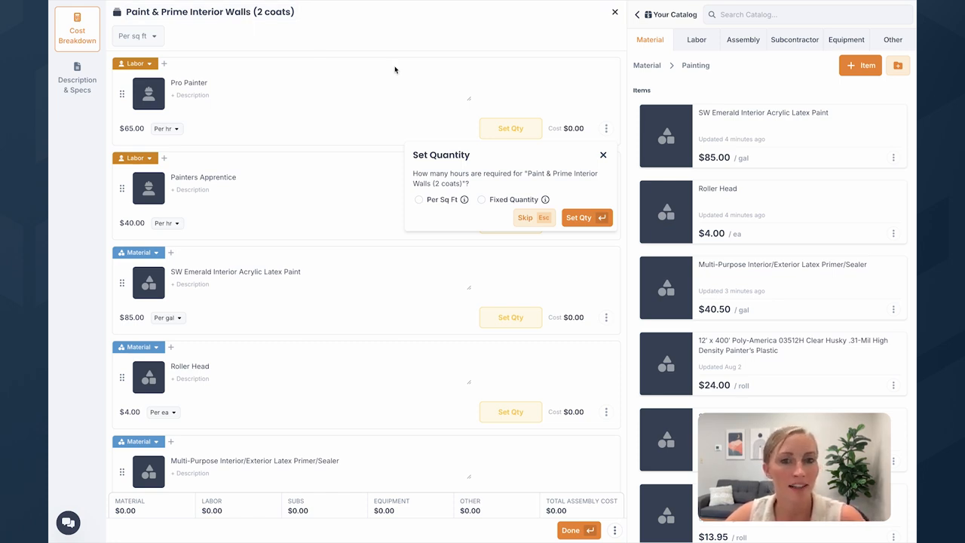
left_click(419, 200)
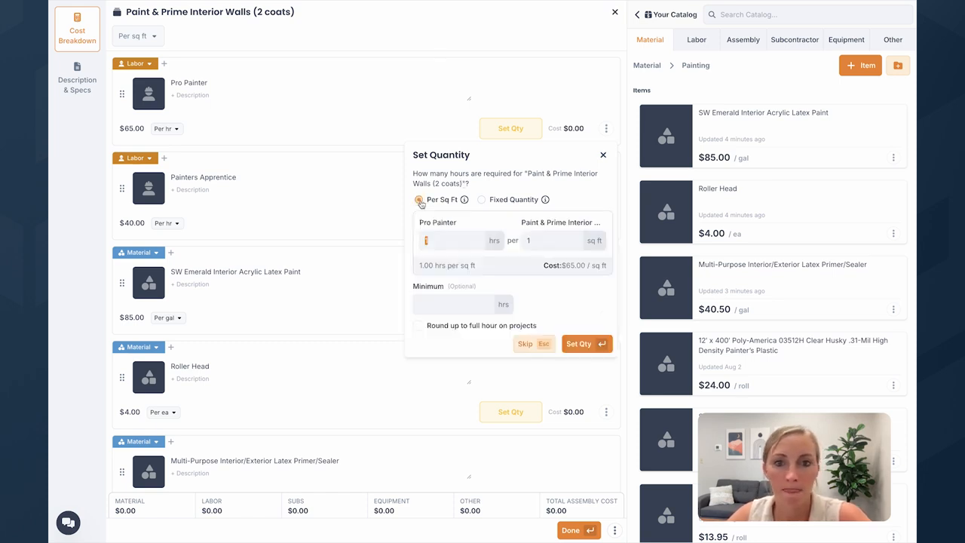
type("2")
key("Tab")
type("260")
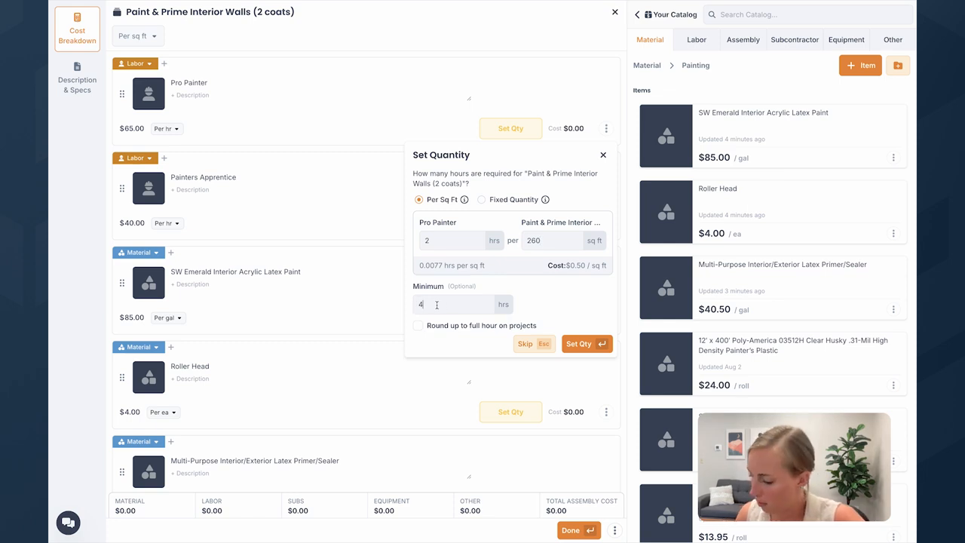
left_click(417, 325)
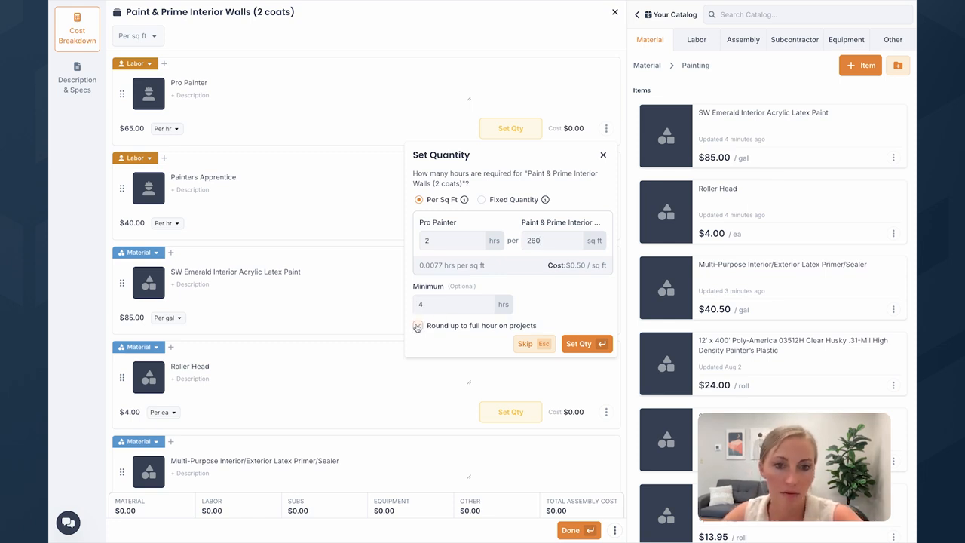
left_click(579, 342)
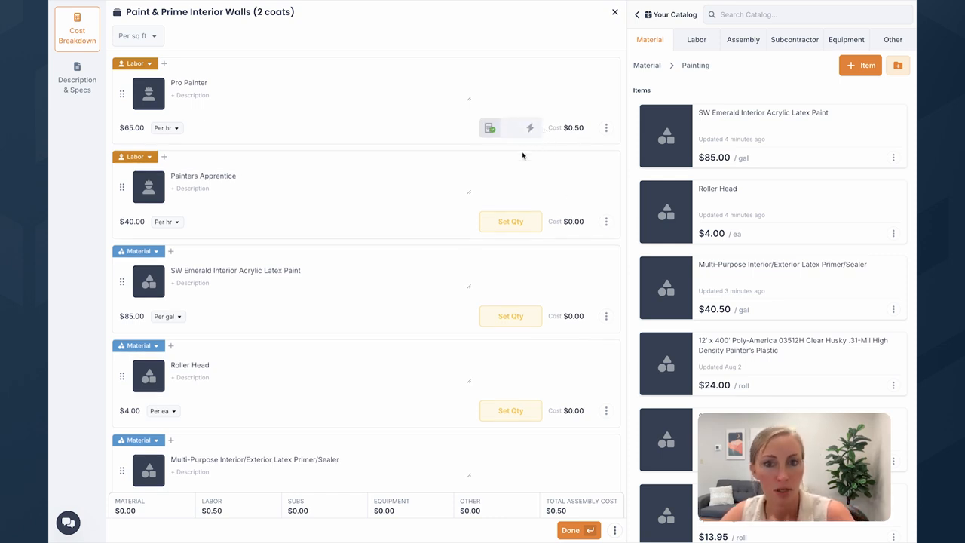
Set the Painters Apprentice quantity to 1 hr per 55 sq ft, with a 4-hour minimum and rounding up to the full hour.
left_click(519, 224)
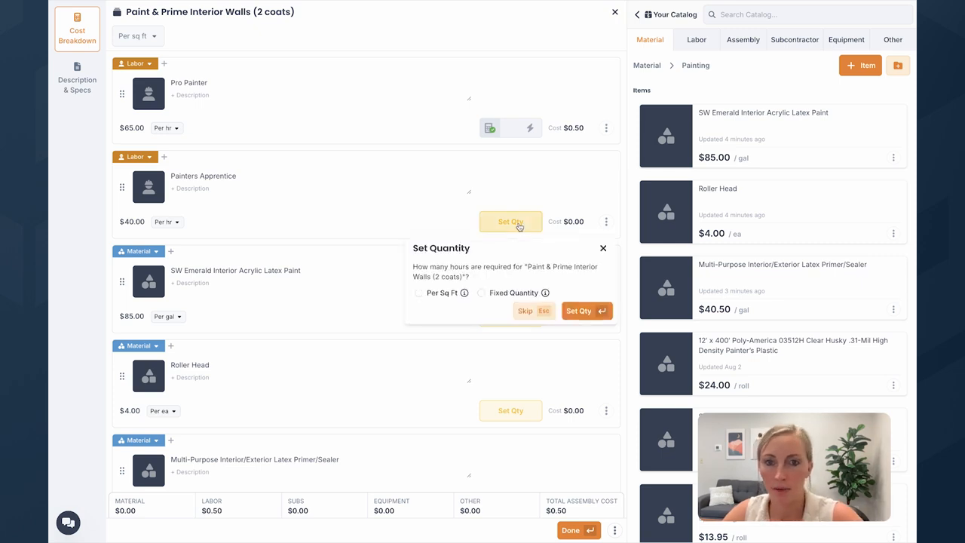
left_click(426, 293)
key("Tab")
type("55")
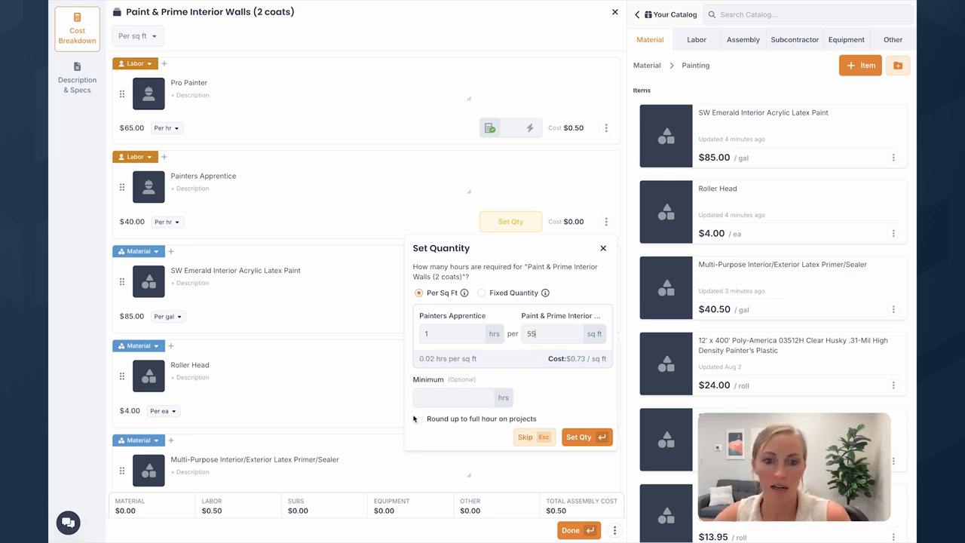
left_click(416, 419)
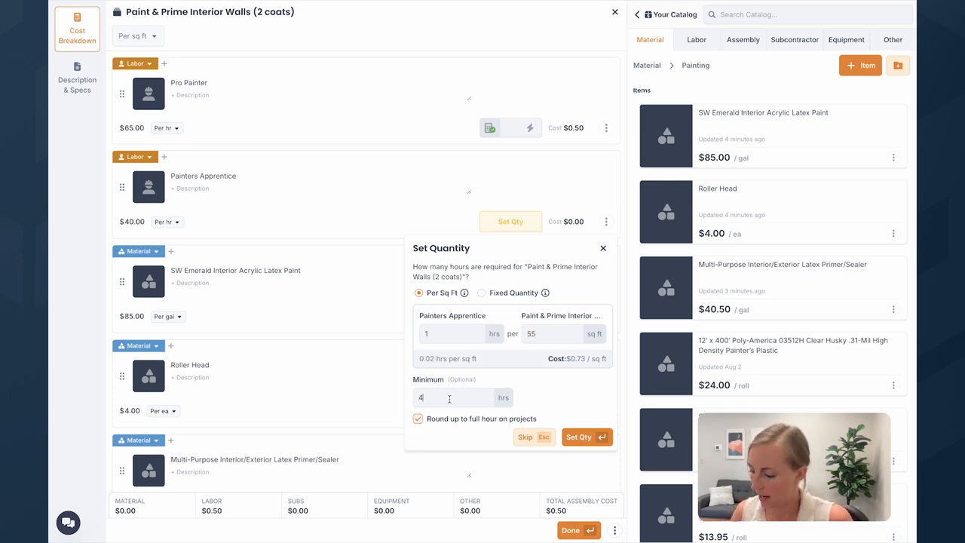
left_click(584, 437)
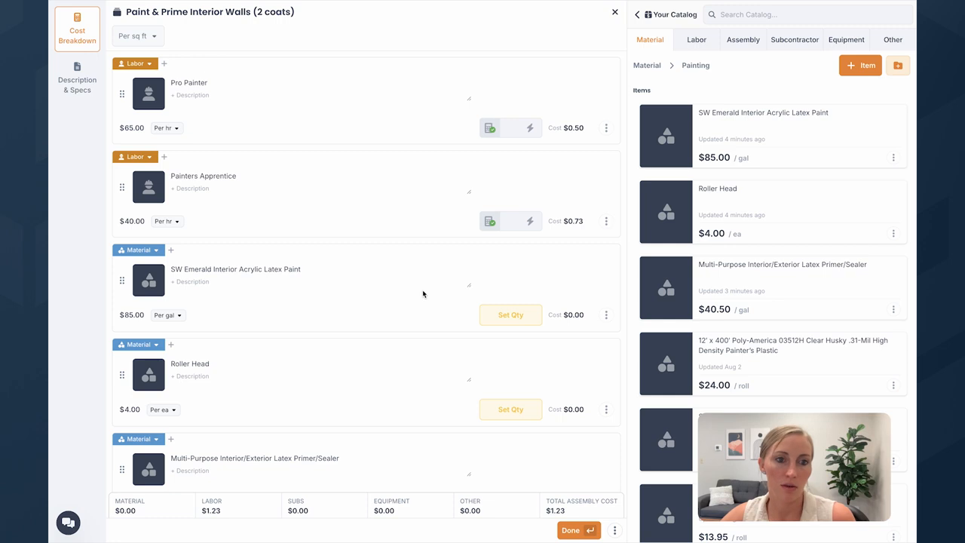
Set the SW Emerald Interior Acrylic Latex Paint quantity to 1 gallon per 175 sq ft, rounding up to the full gallon.
left_click(487, 316)
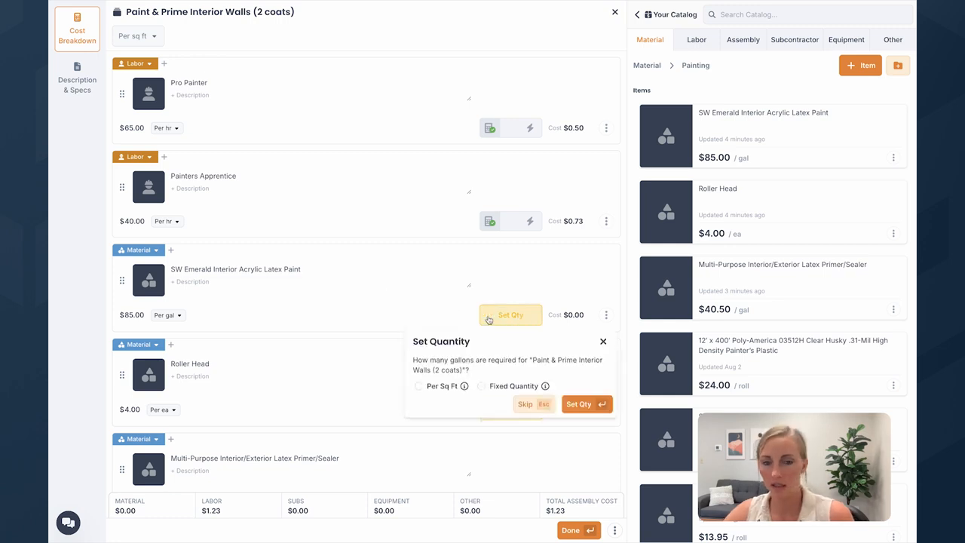
left_click(419, 387)
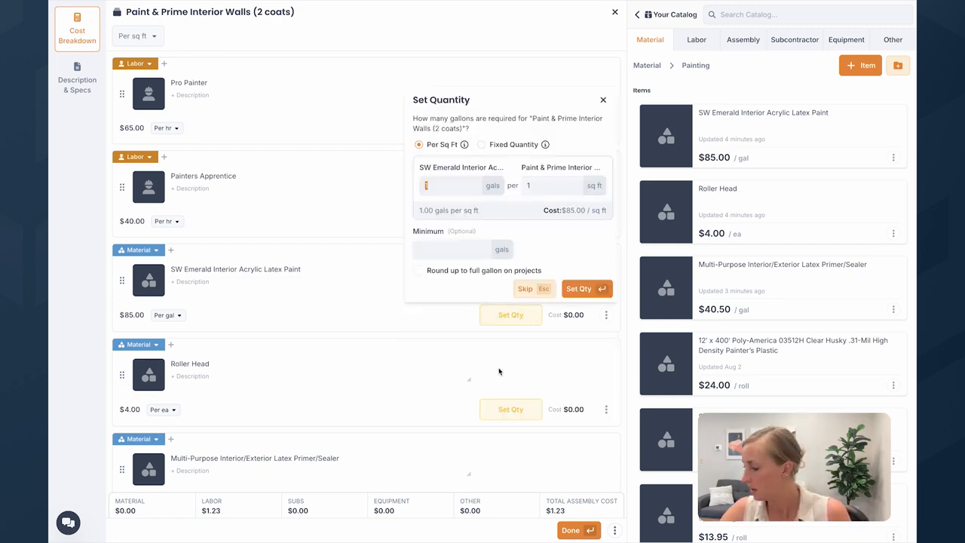
key("Tab")
type("175")
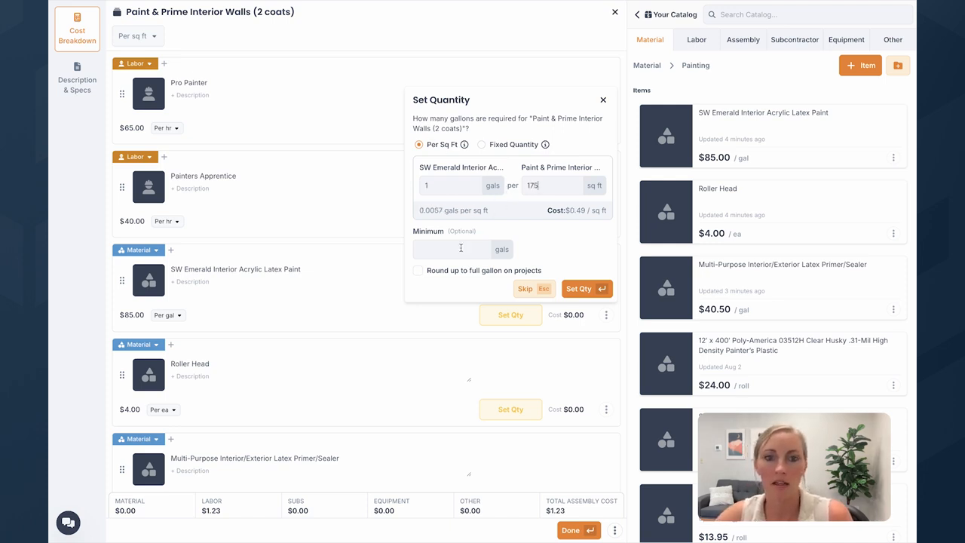
left_click(418, 272)
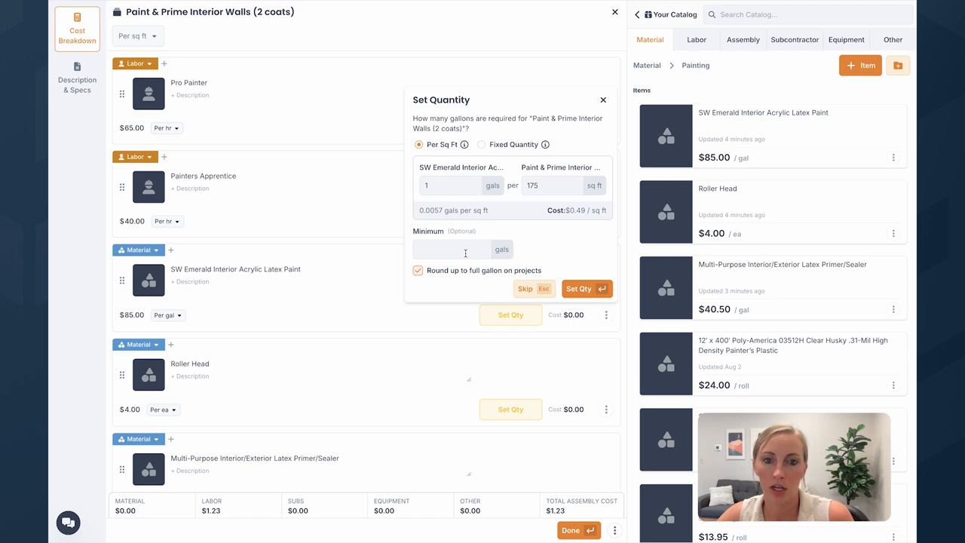
left_click(574, 291)
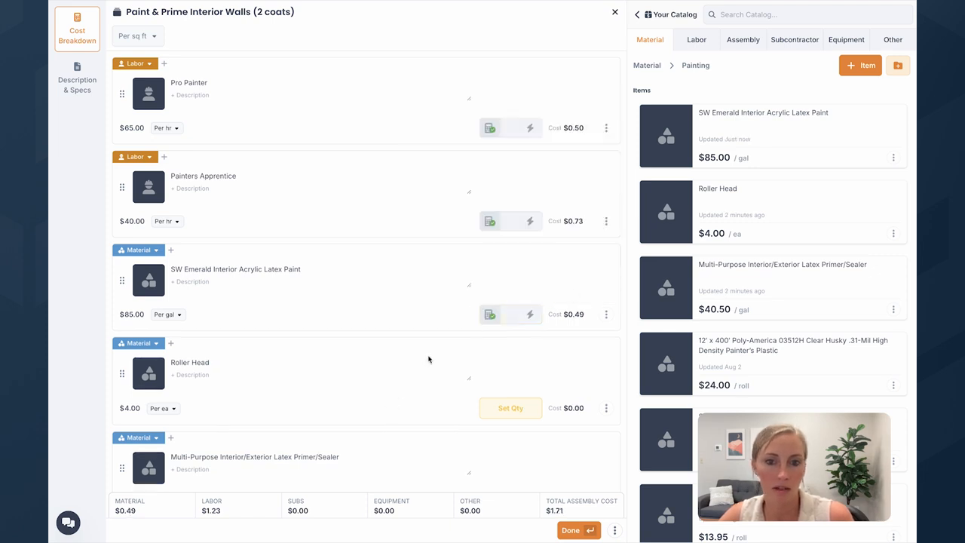
Set the Roller Head quantity to 1 each per 1000 sq ft, rounding up to the full each.
scroll(428, 359, "down", 1)
left_click(518, 352)
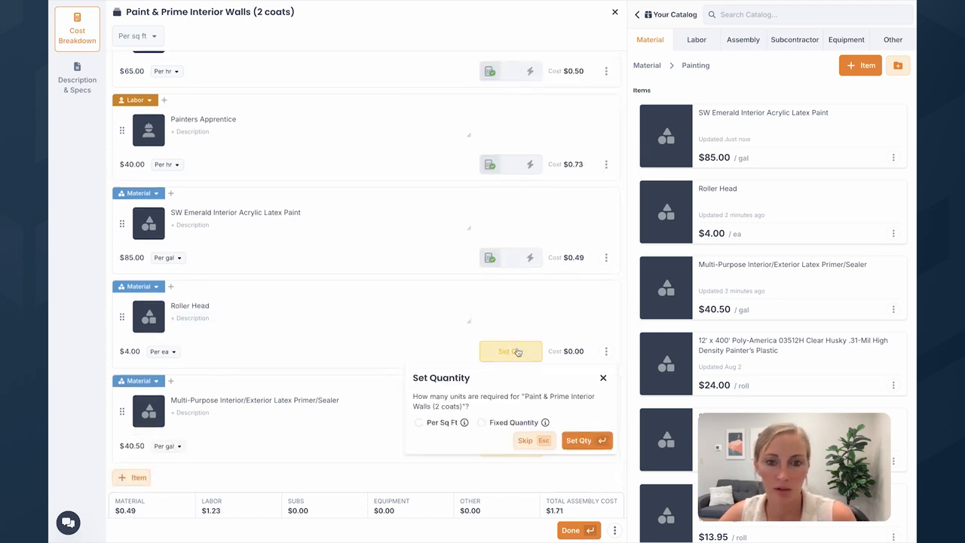
left_click(419, 422)
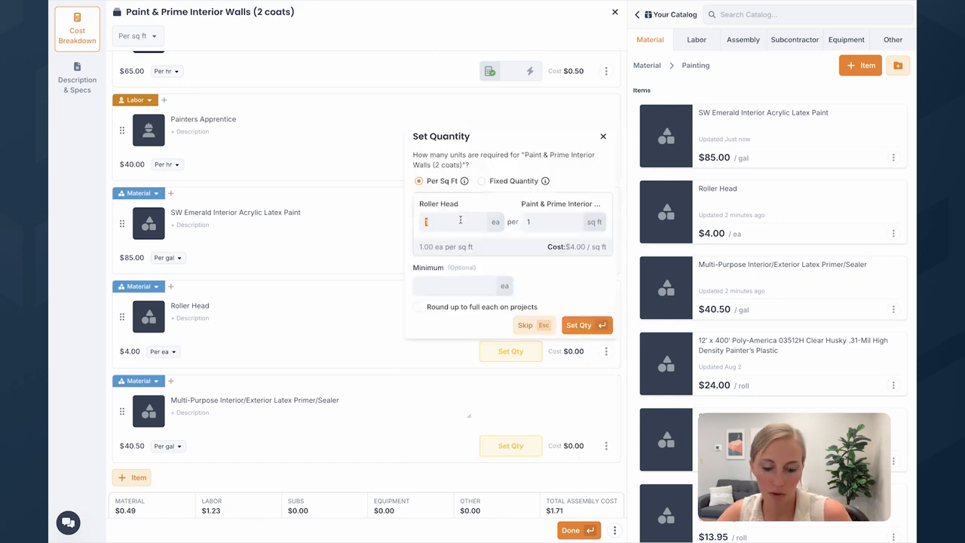
type("1000")
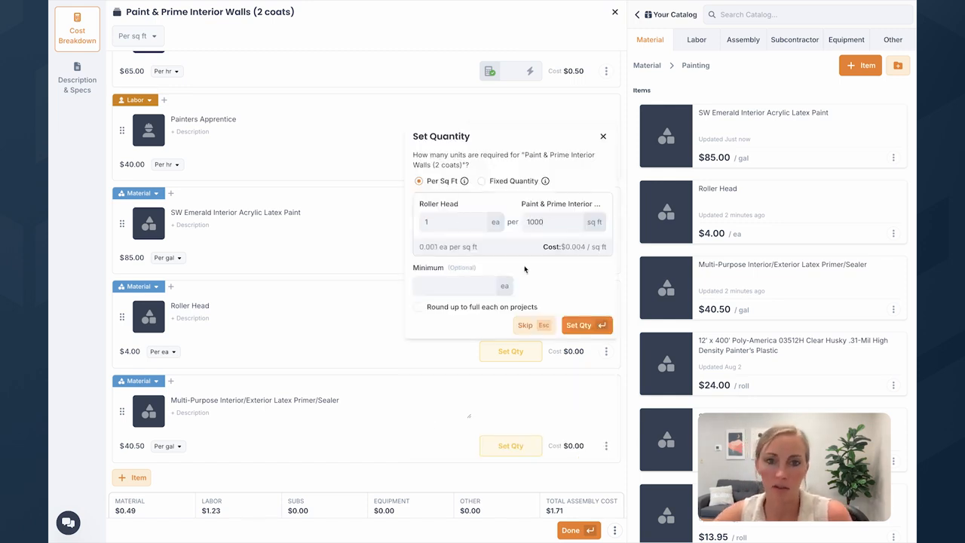
left_click(578, 325)
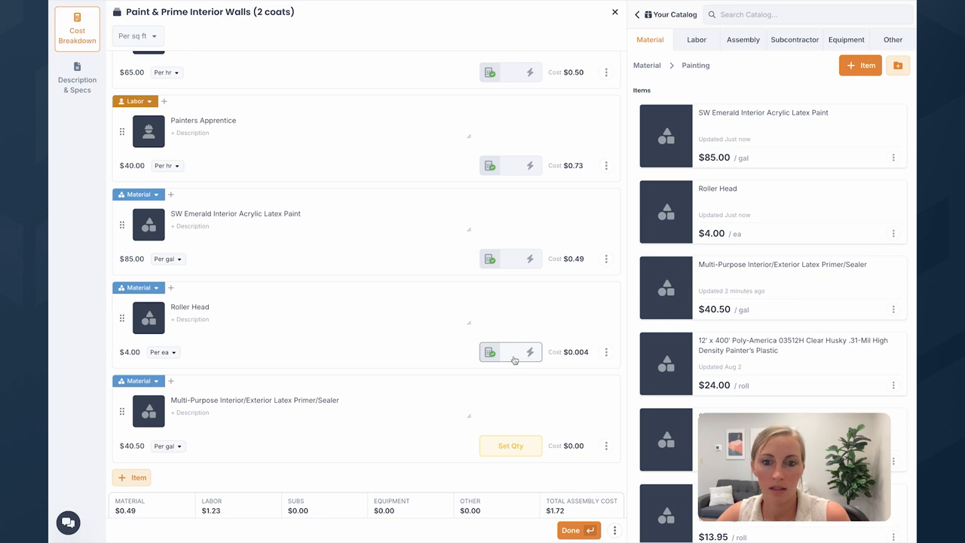
left_click(514, 359)
left_click(579, 325)
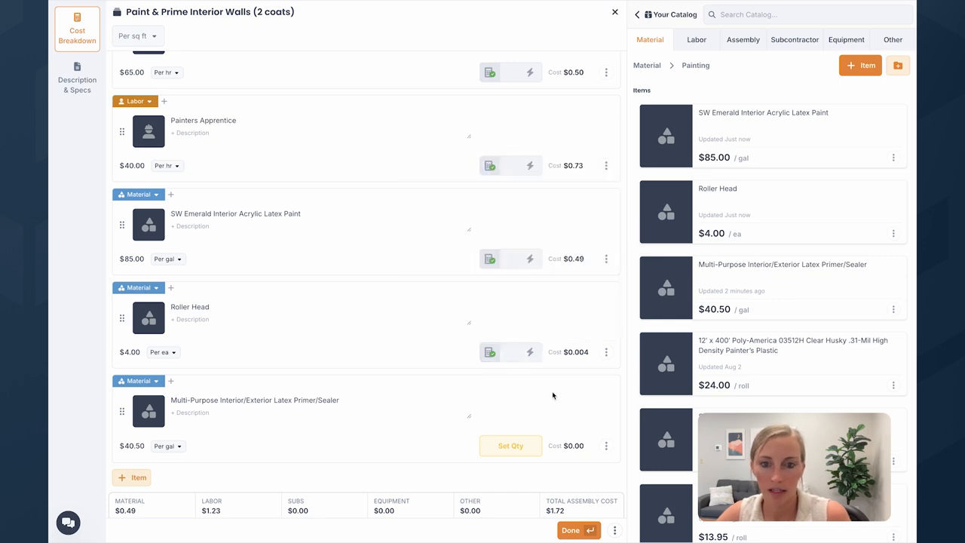
Set the Multi-Purpose Interior/Exterior Latex Primer/Sealer quantity to 1 gallon per 150 sq ft, rounding up to the full gallon, and finish the assembly.
left_click(520, 448)
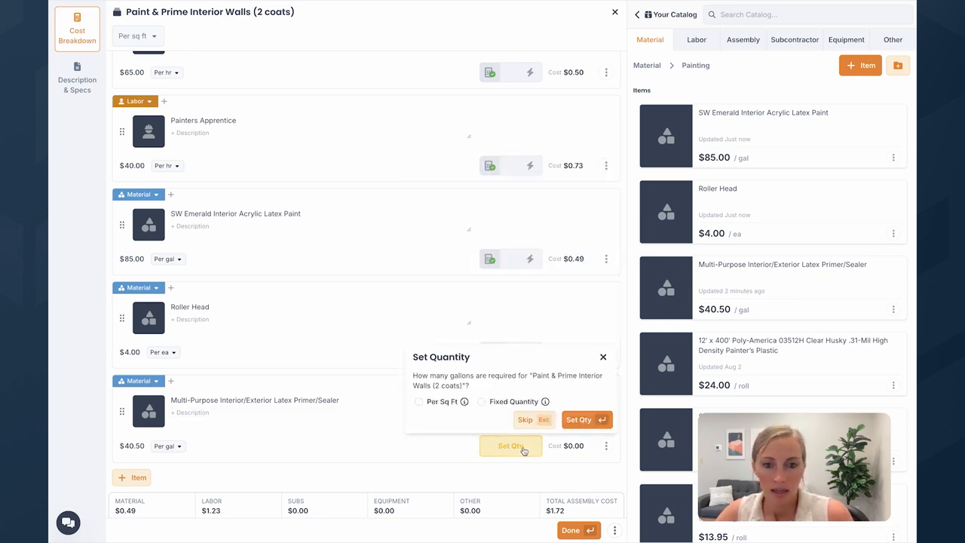
left_click(428, 405)
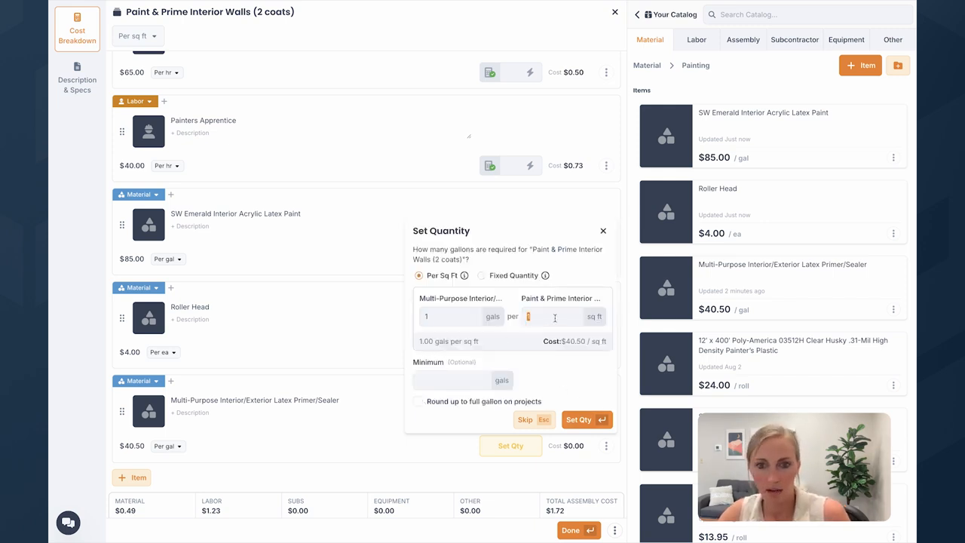
type("150")
key("Return")
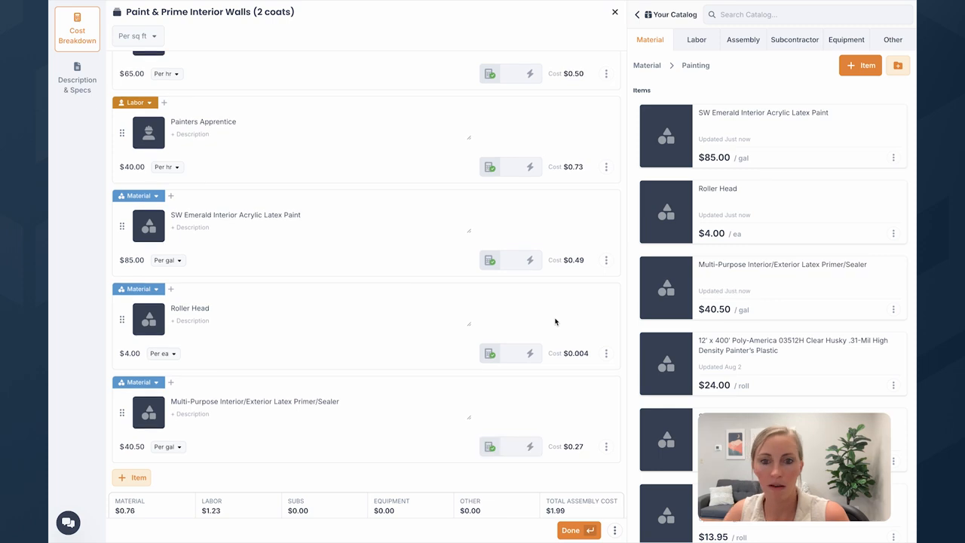
left_click(517, 446)
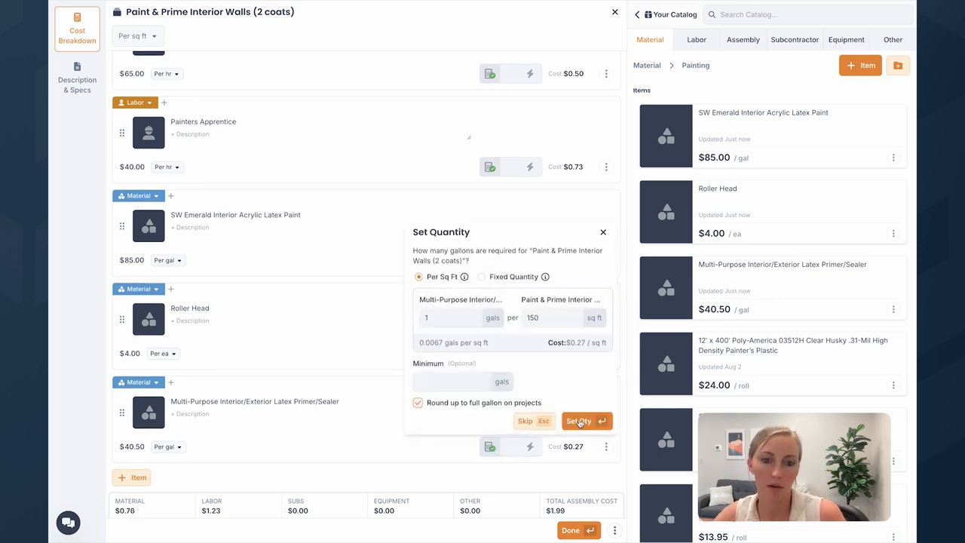
left_click(597, 422)
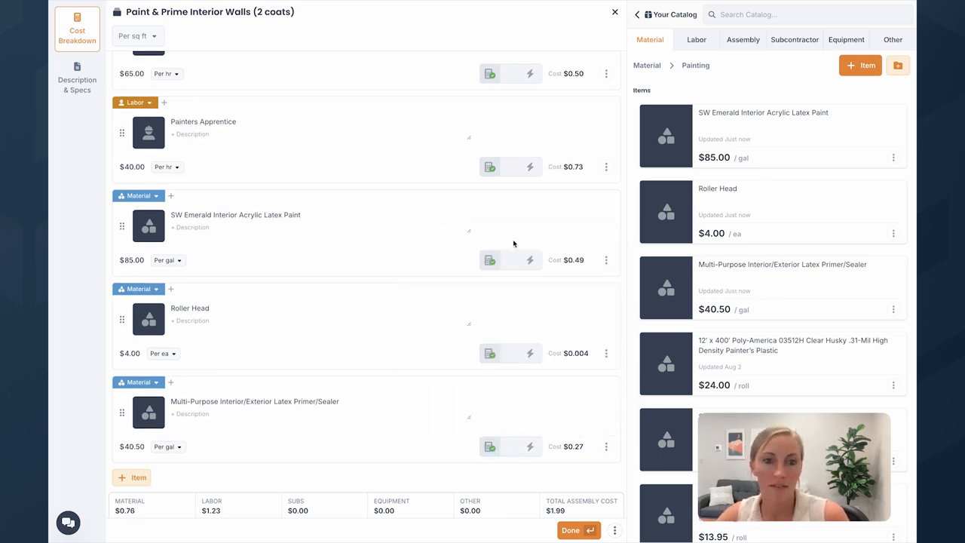
scroll(390, 166, "up", 1)
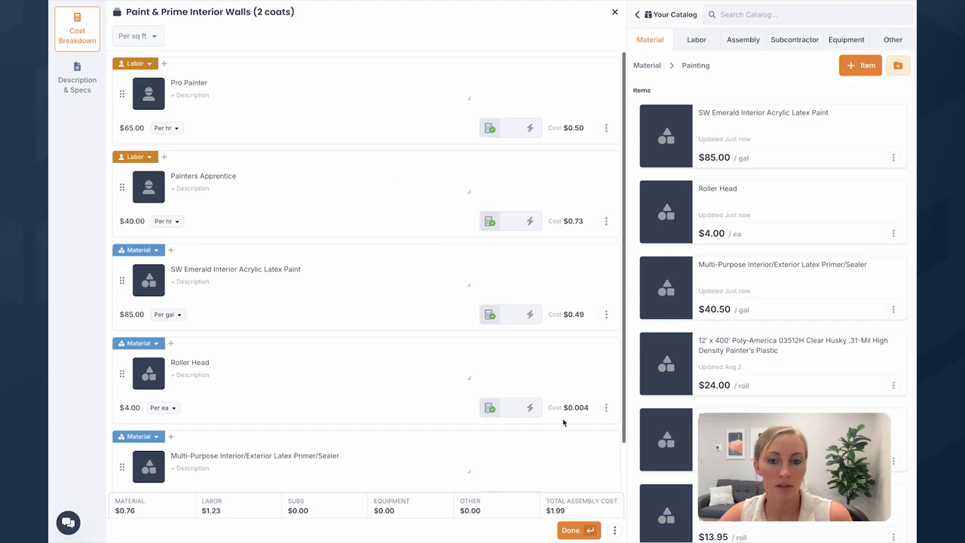
left_click(573, 530)
Open the estimate of the first House Remodel project in the Estimating stage of the project board.
left_click(455, 17)
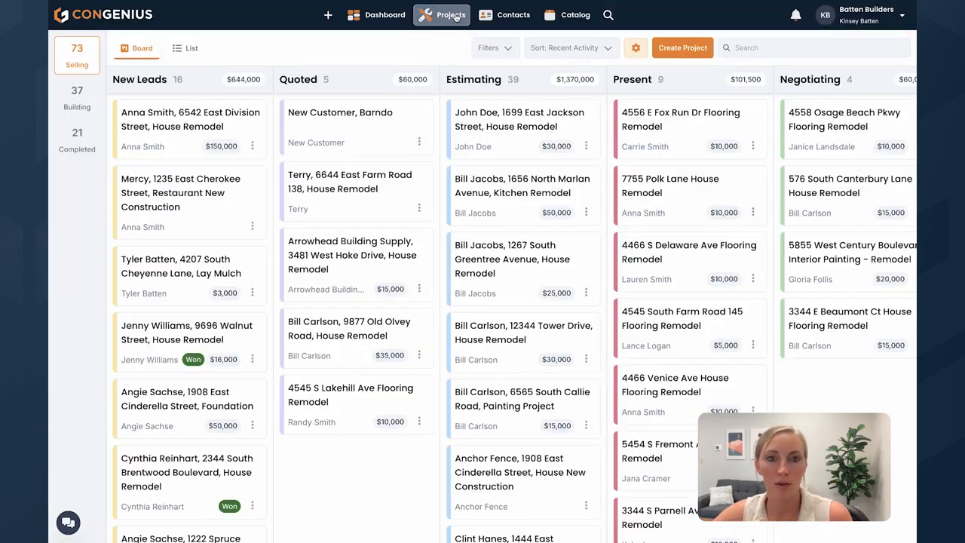
left_click(456, 126)
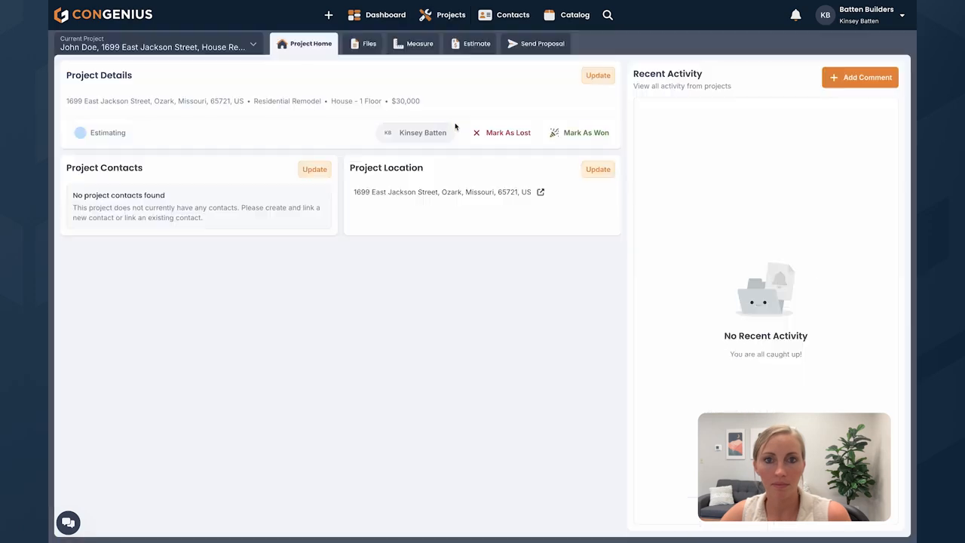
left_click(472, 44)
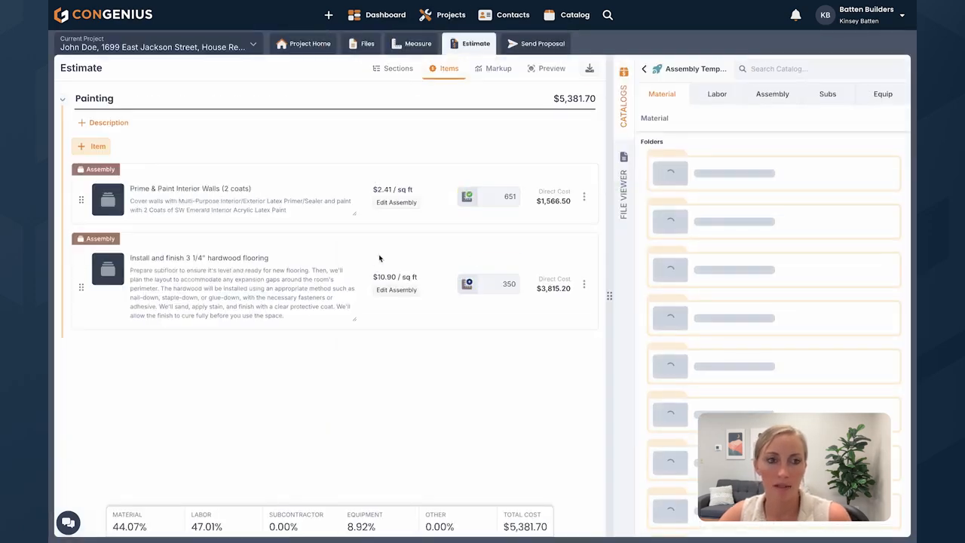
Delete the existing Prime & Paint Interior Walls (2 coats) assembly from the estimate's Painting section.
left_click(584, 197)
left_click(610, 303)
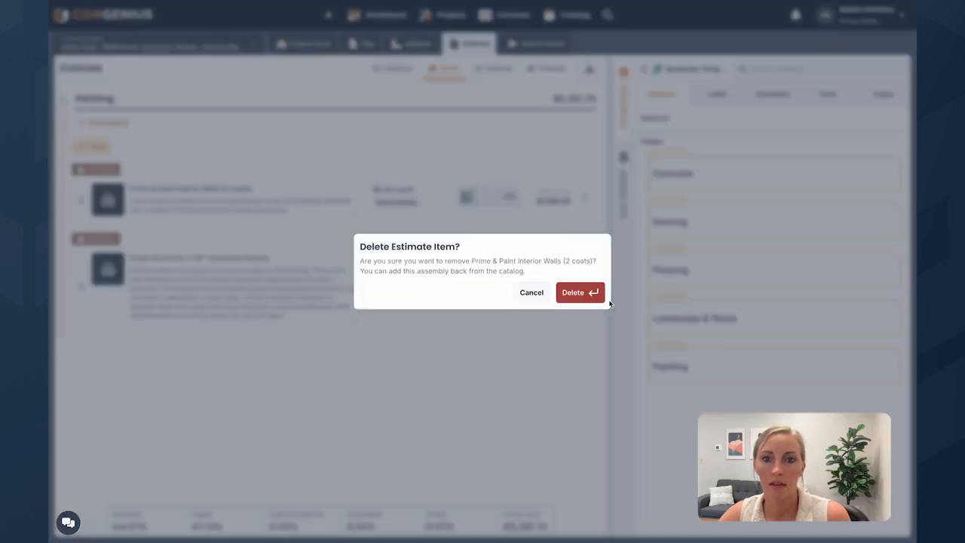
left_click(584, 291)
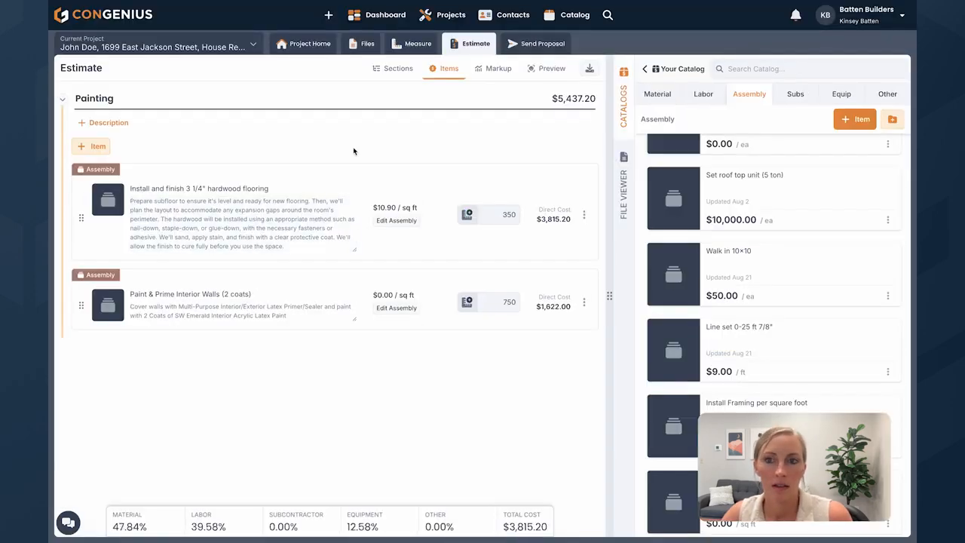
Add Prime & Paint Interior Walls (2 coats) from the catalog's Painting assemblies folder to the estimate's Painting section.
scroll(754, 166, "up", 5)
scroll(752, 188, "up", 15)
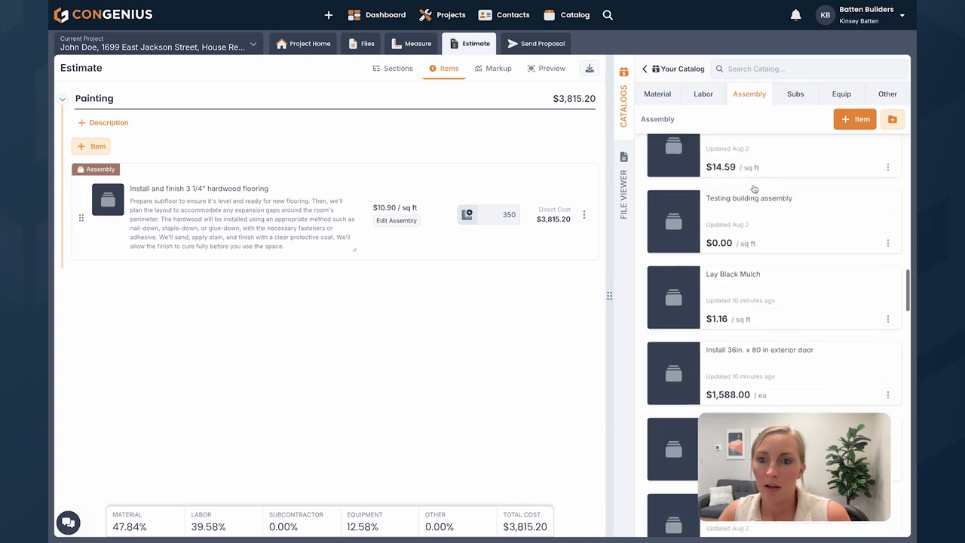
scroll(758, 289, "down", 3)
scroll(753, 331, "up", 1)
left_click(750, 377)
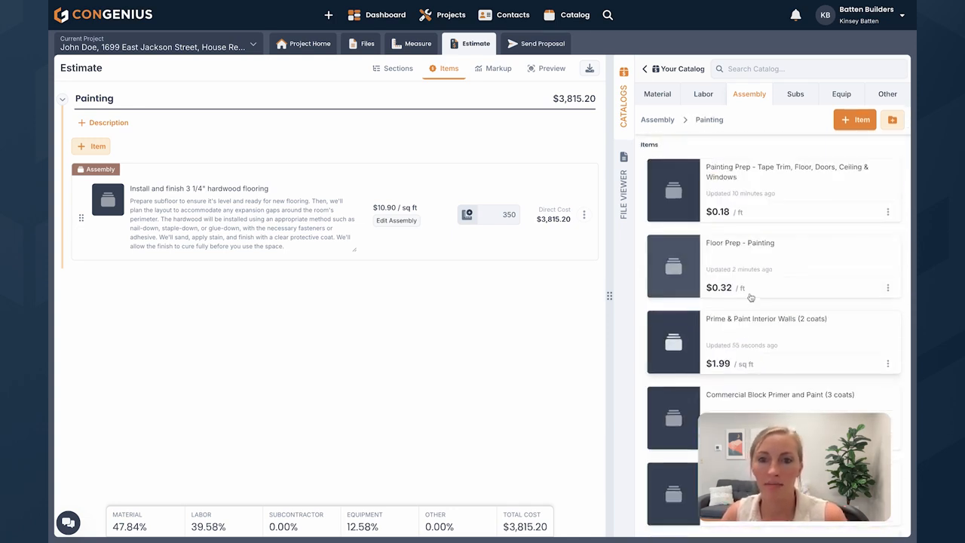
left_click(771, 330)
left_click(571, 419)
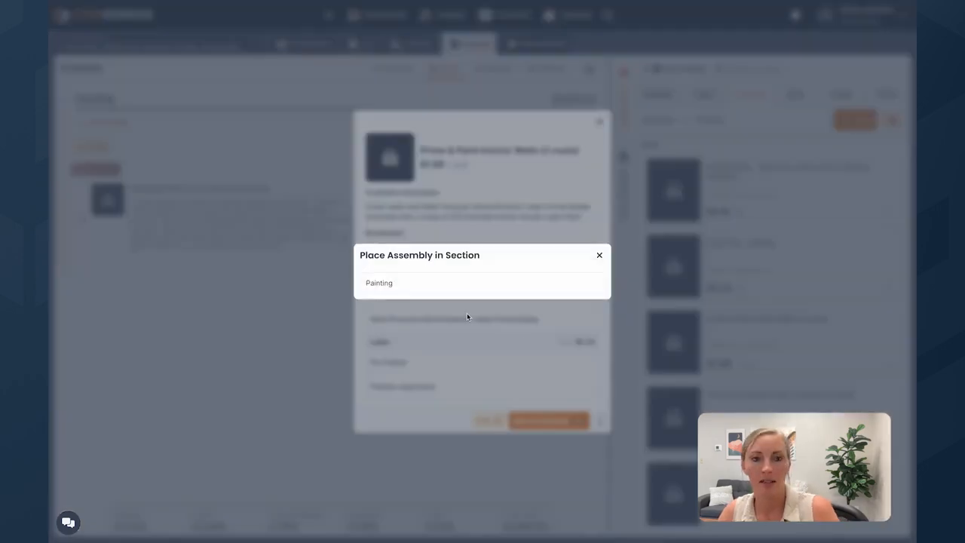
left_click(420, 281)
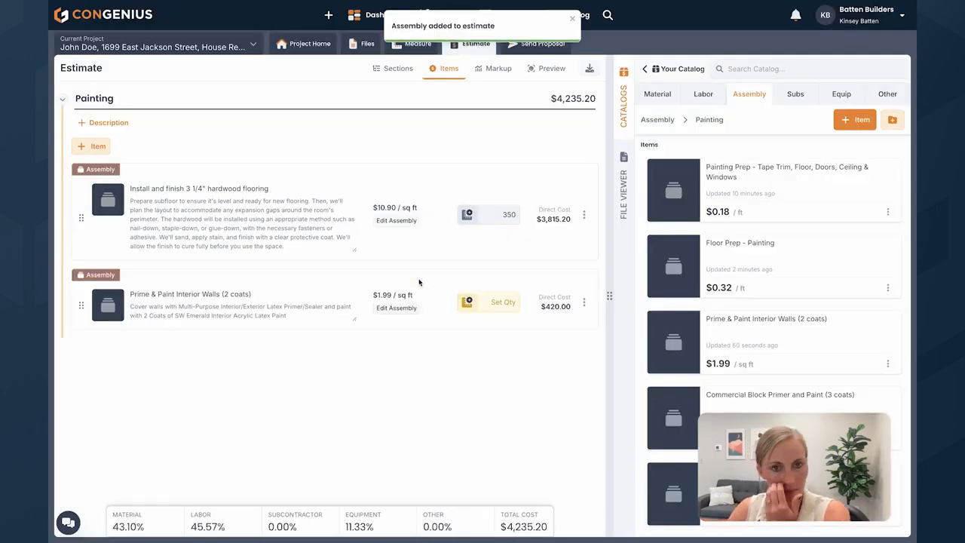
Set the estimate quantity of the Prime & Paint Interior Walls (2 coats) assembly to 750 sq ft.
left_click(492, 302)
type("750")
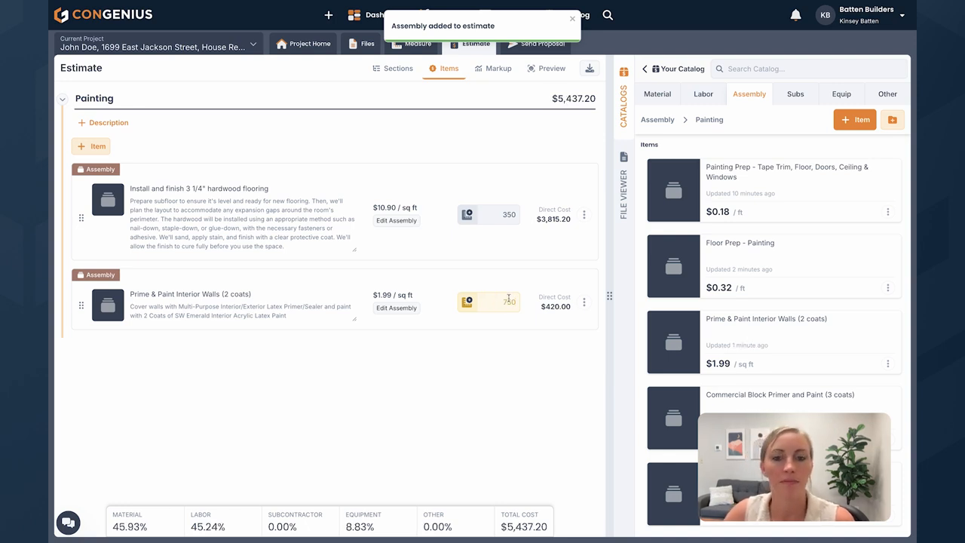
left_click(505, 328)
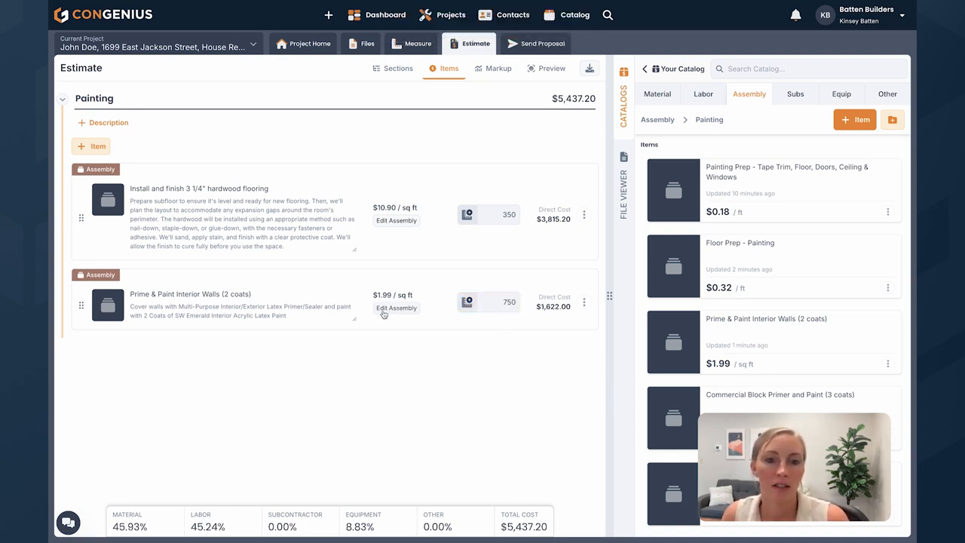
Review the item quantities in the Prime & Paint Interior Walls assembly's cost breakdown and the SW Emerald paint's quantity settings.
left_click(505, 305)
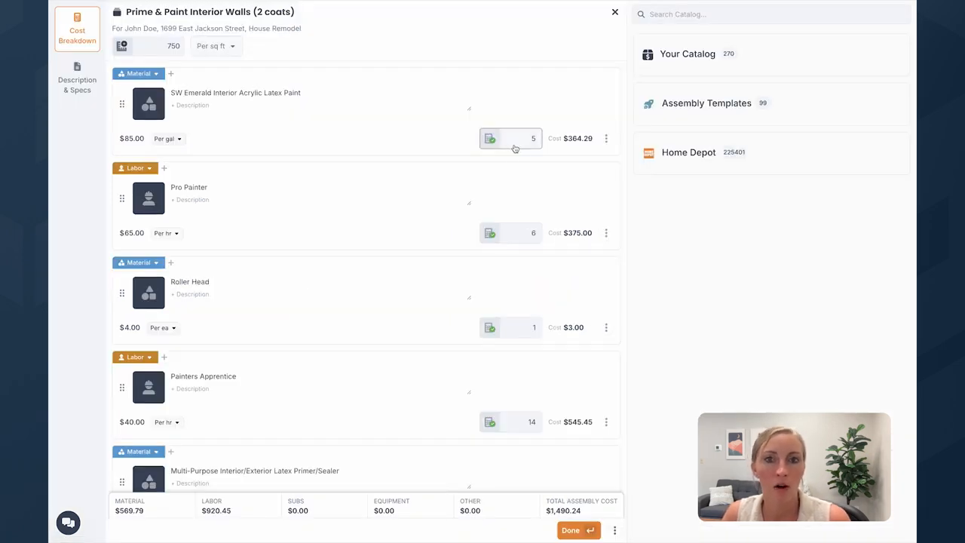
scroll(489, 409, "down", 2)
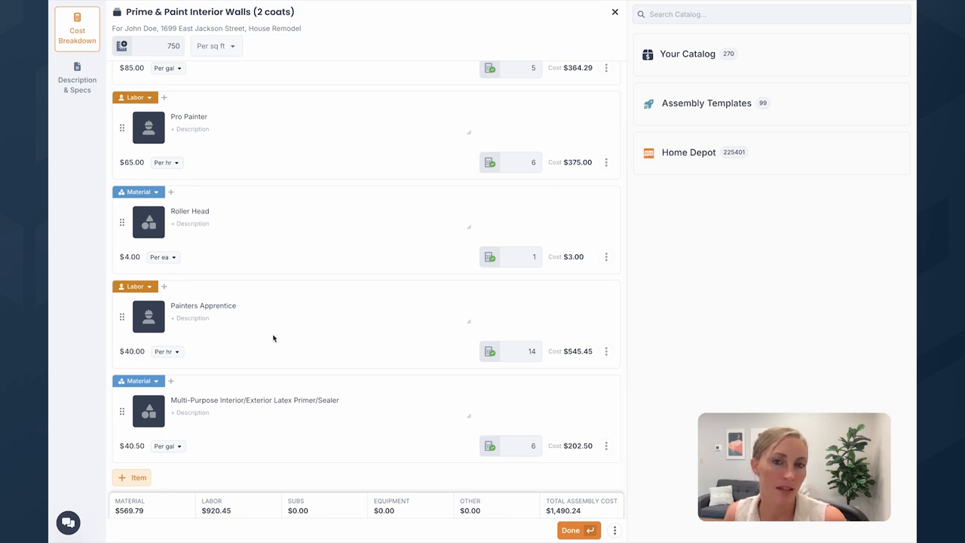
scroll(594, 166, "up", 2)
left_click(532, 139)
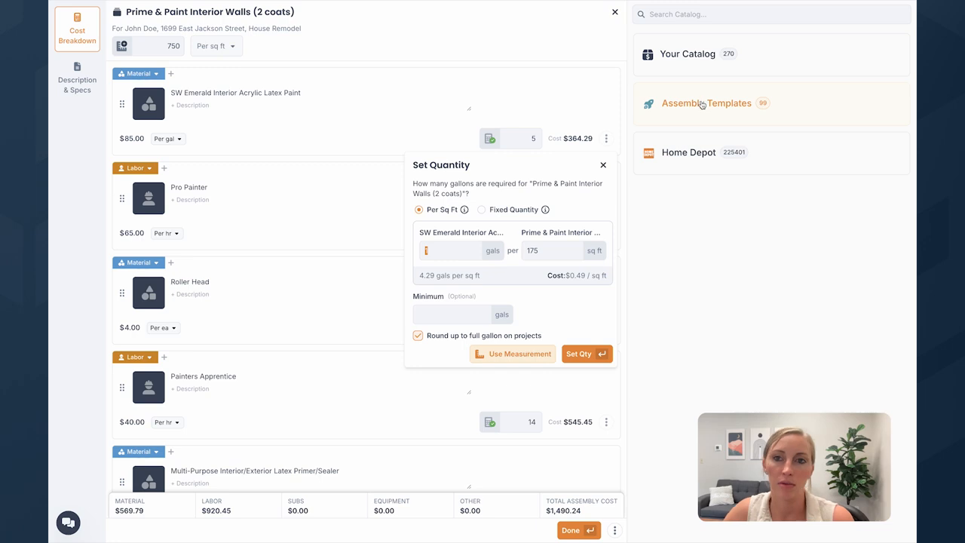
left_click(604, 164)
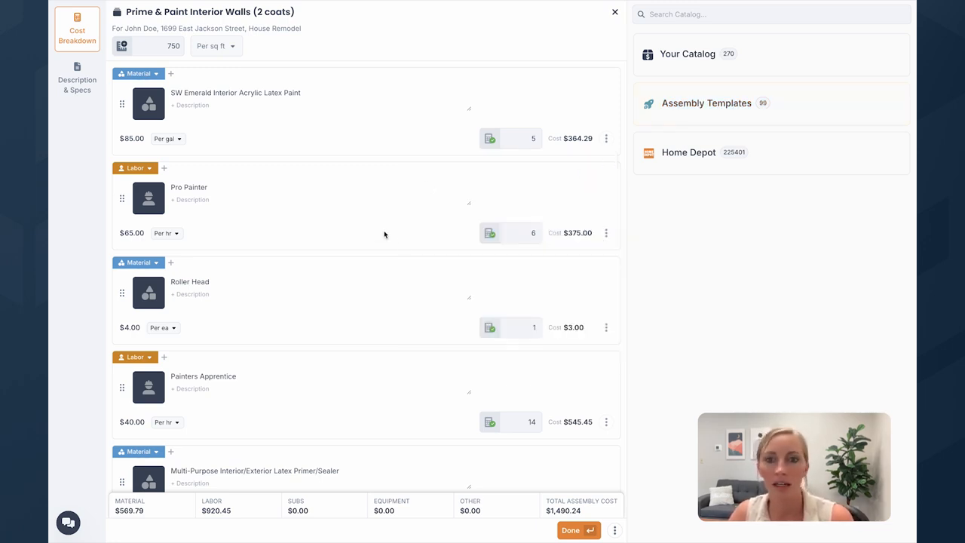